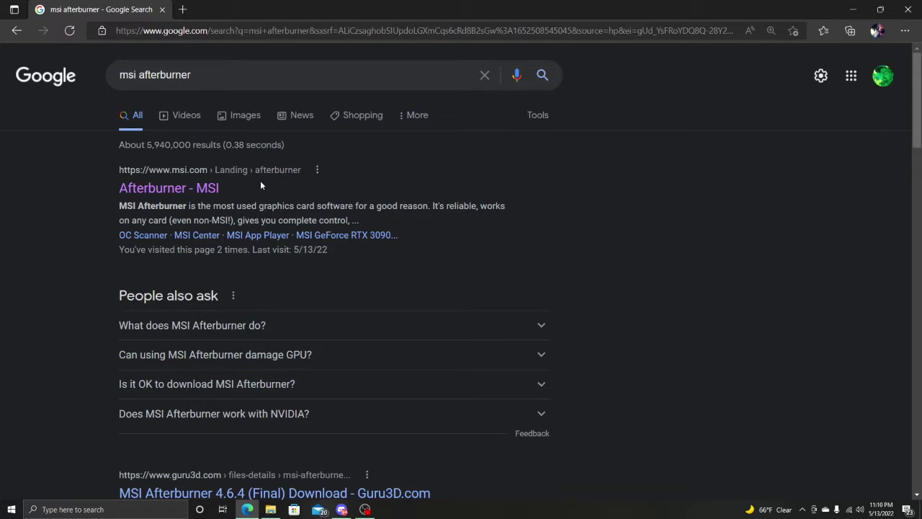
Open MSI's Afterburner page from the search results, start the Afterburner download and cancel it.
left_click(181, 193)
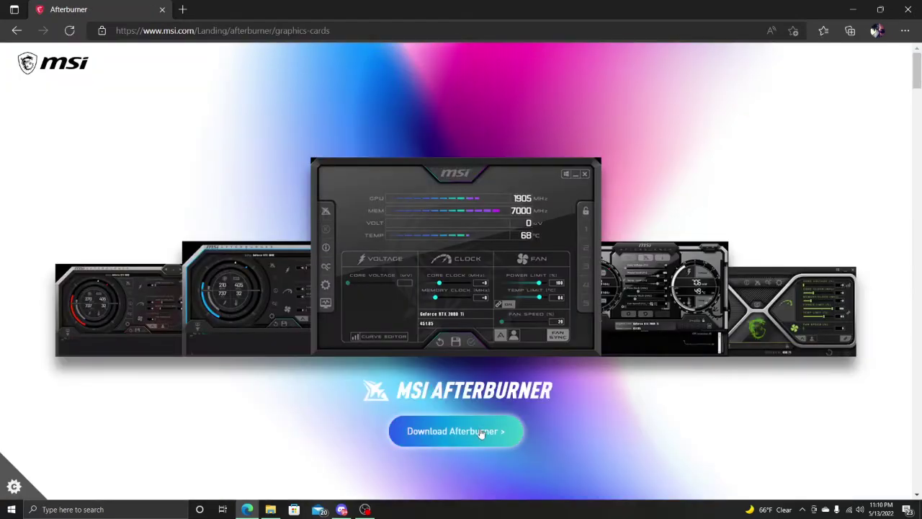
left_click(479, 432)
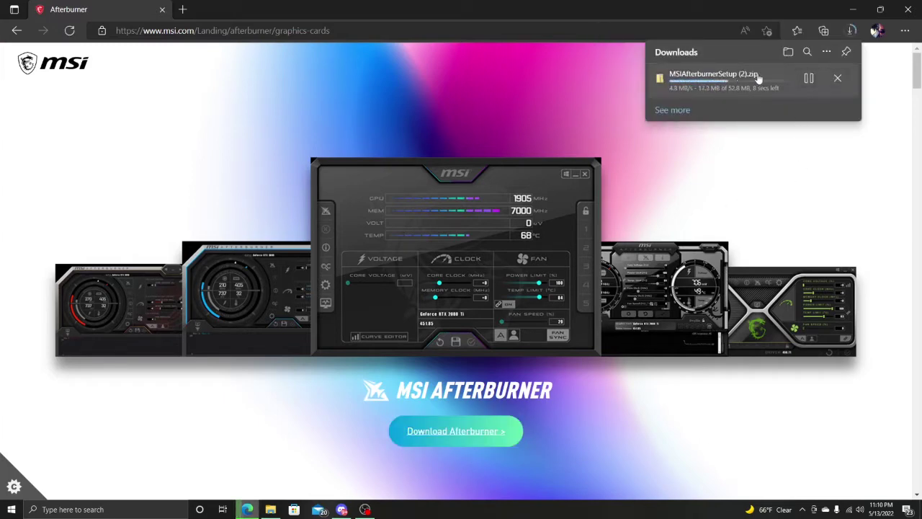
left_click(839, 80)
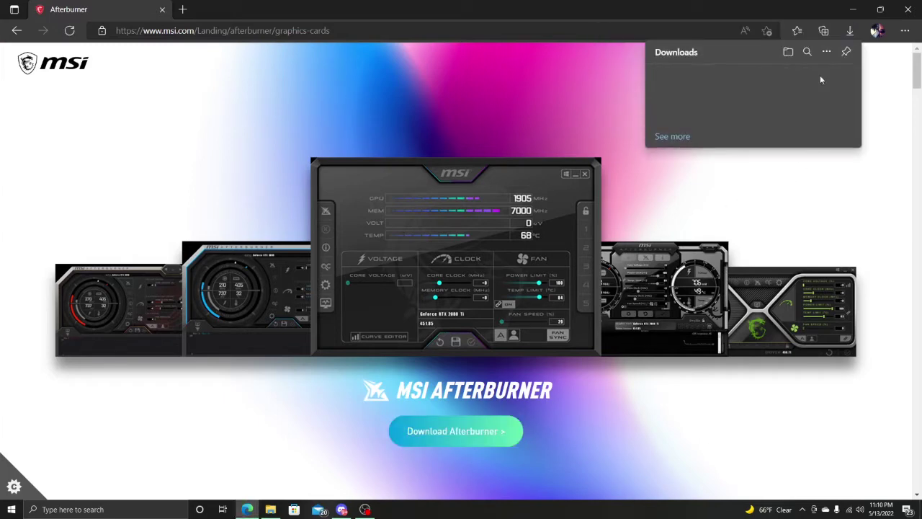
left_click(855, 9)
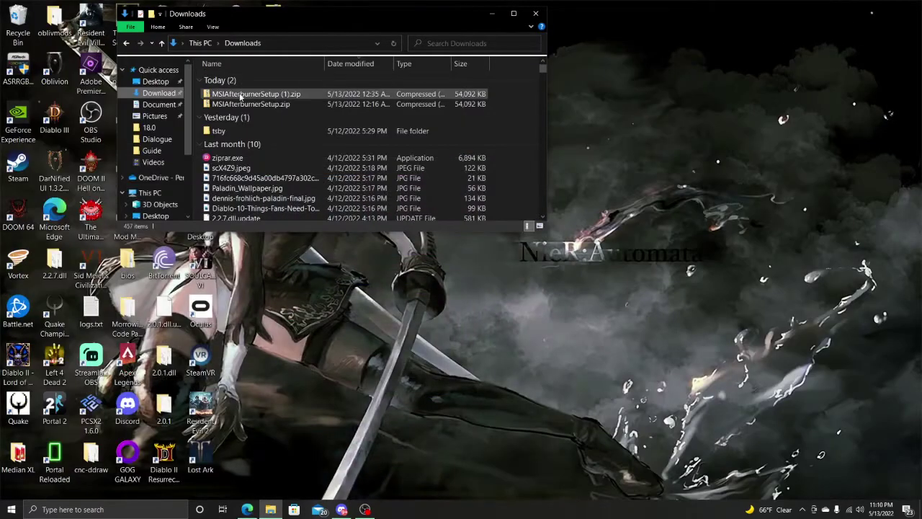
Extract MSIAfterburnerSetup (1).zip in Downloads into its own MSIAfterburnerSetup (1) folder using 7-Zip.
left_click(241, 94)
right_click(241, 95)
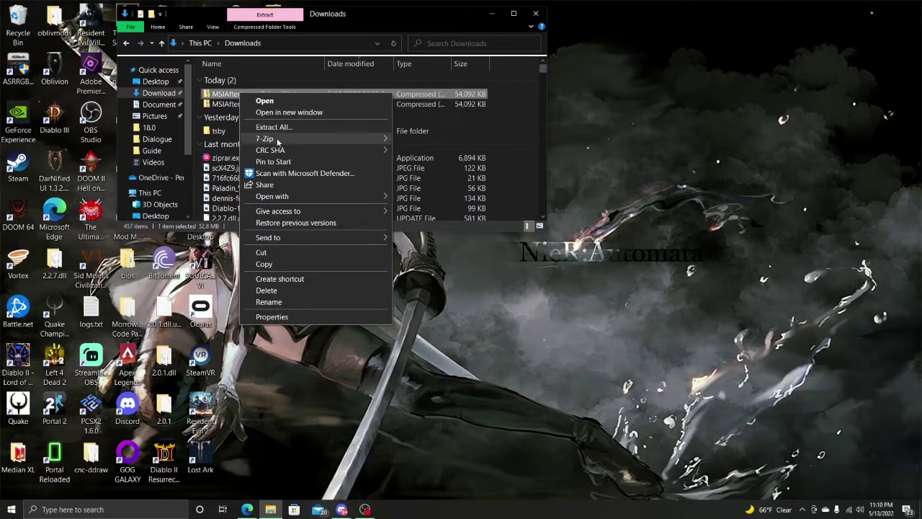
mouse_move(292, 140)
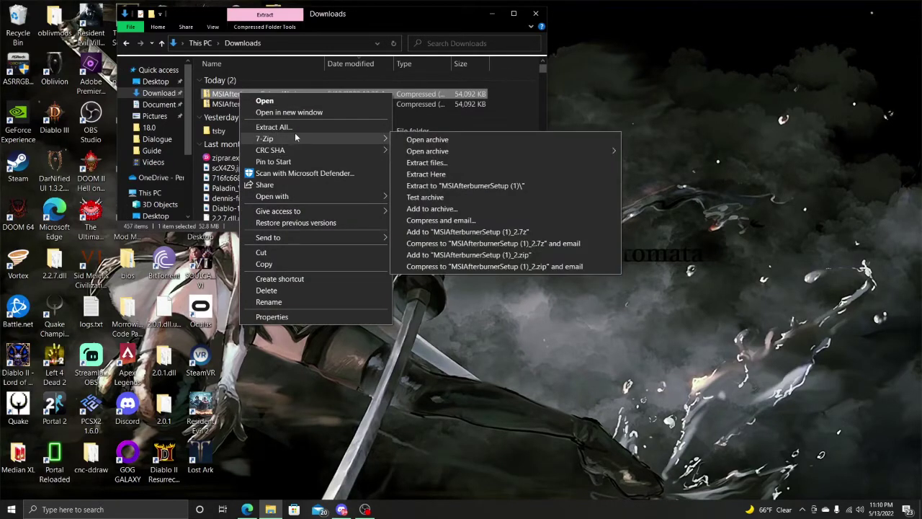
left_click(447, 186)
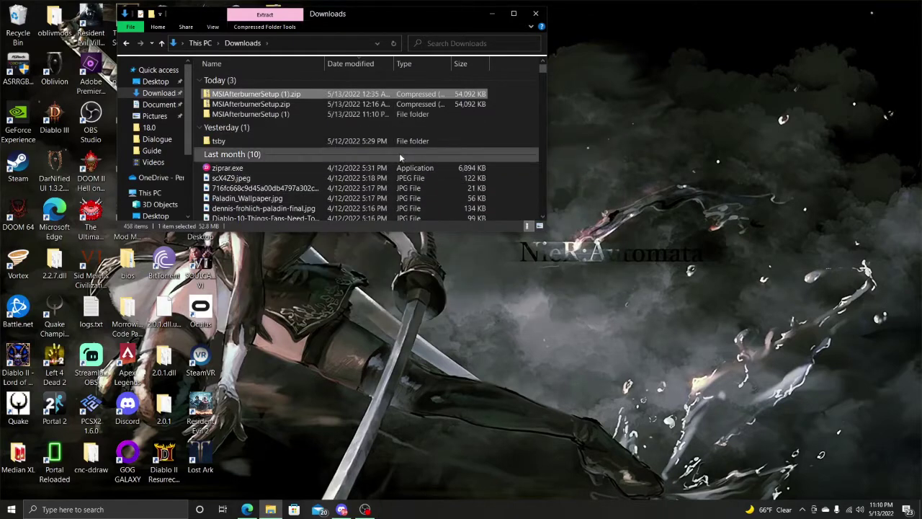
Run MSIAfterburnerSetup464.exe from the extracted MSIAfterburnerSetup (1) folder and confirm the installer's opening prompt.
double_click(269, 115)
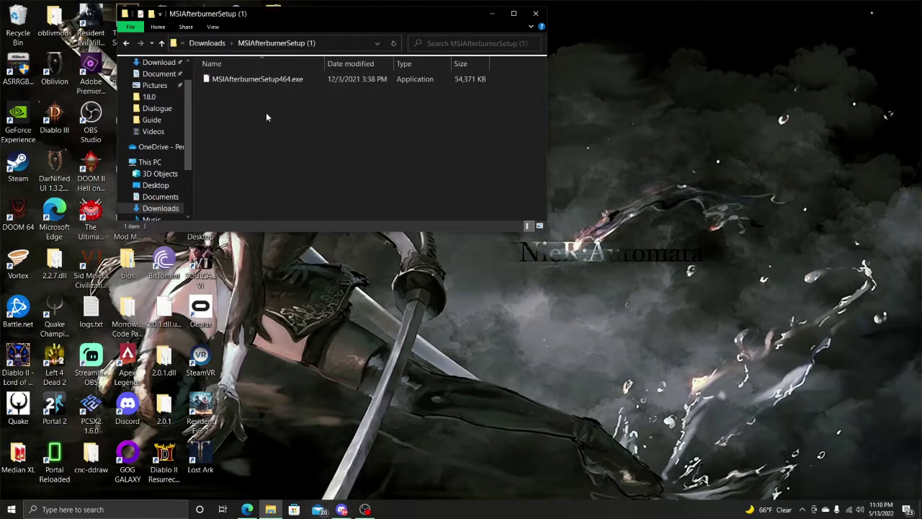
double_click(293, 79)
left_click(482, 281)
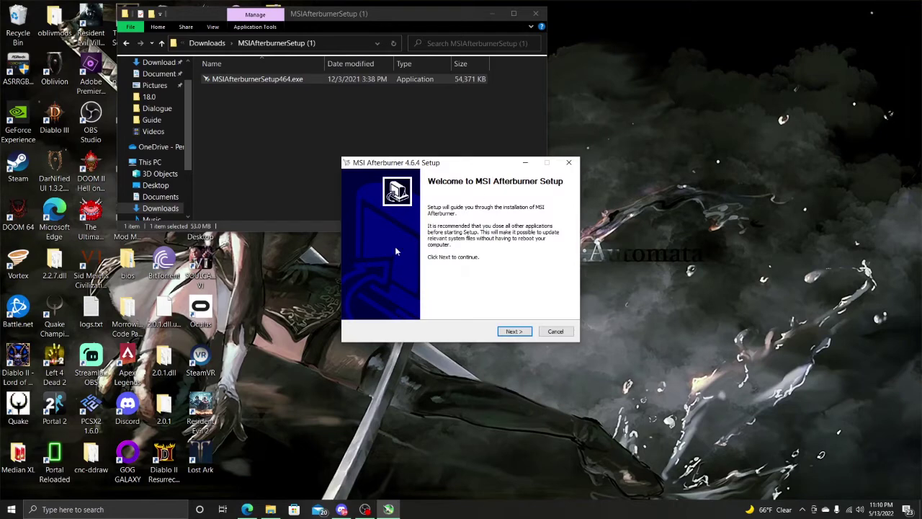
Accept the license and install MSI Afterburner with RivaTuner Statistics Server, keeping the default destination and Start Menu folder.
left_click(521, 333)
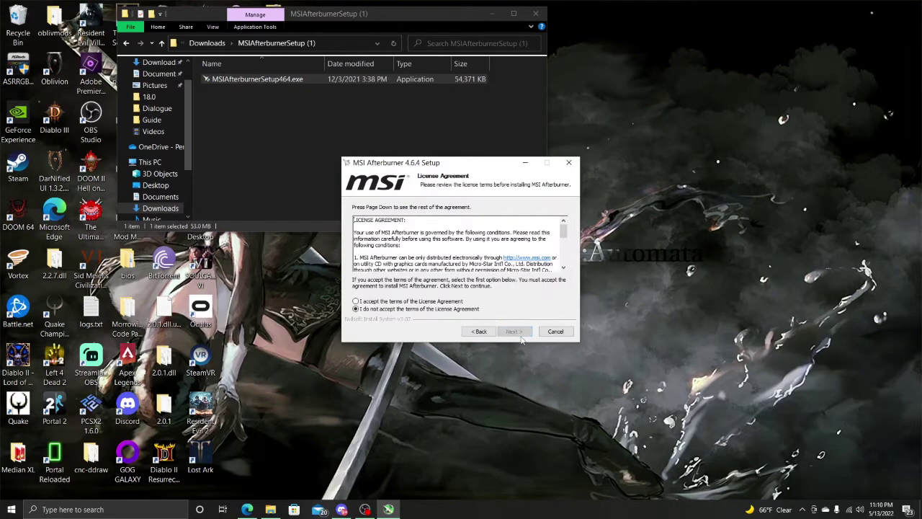
left_click(355, 301)
left_click(511, 333)
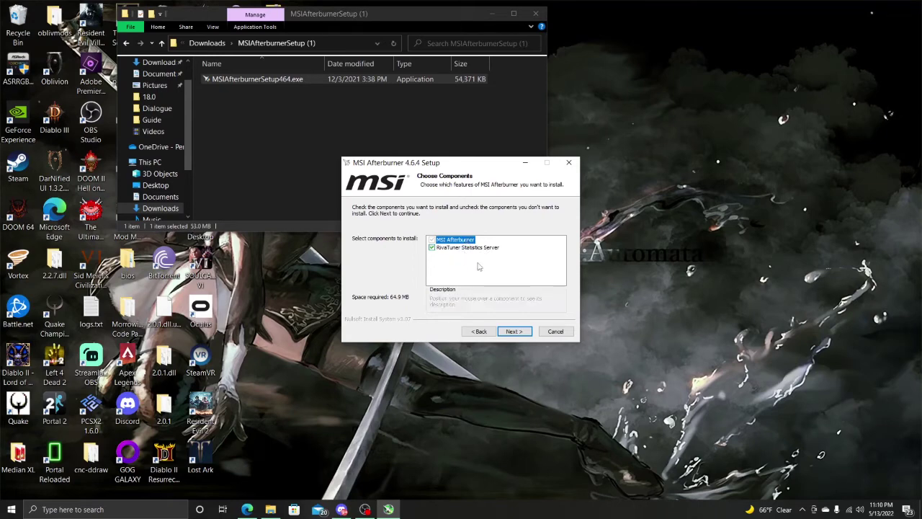
left_click(516, 332)
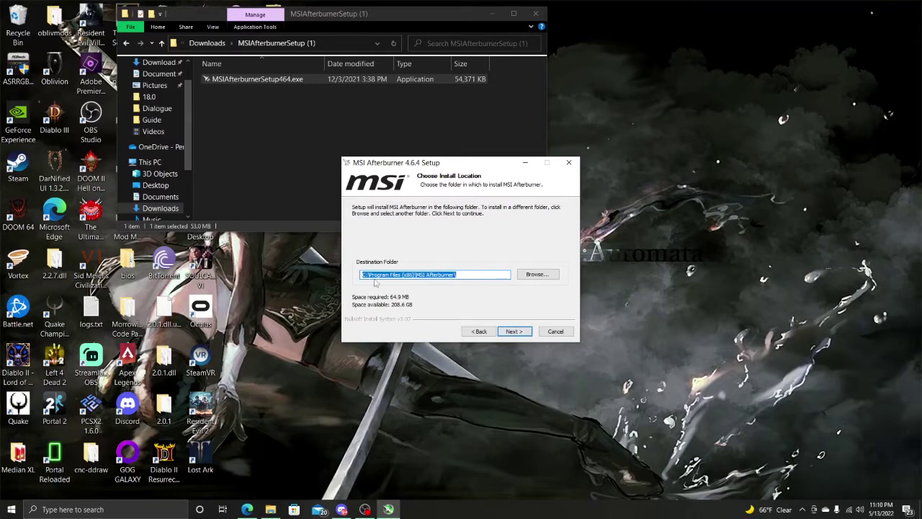
left_click(516, 331)
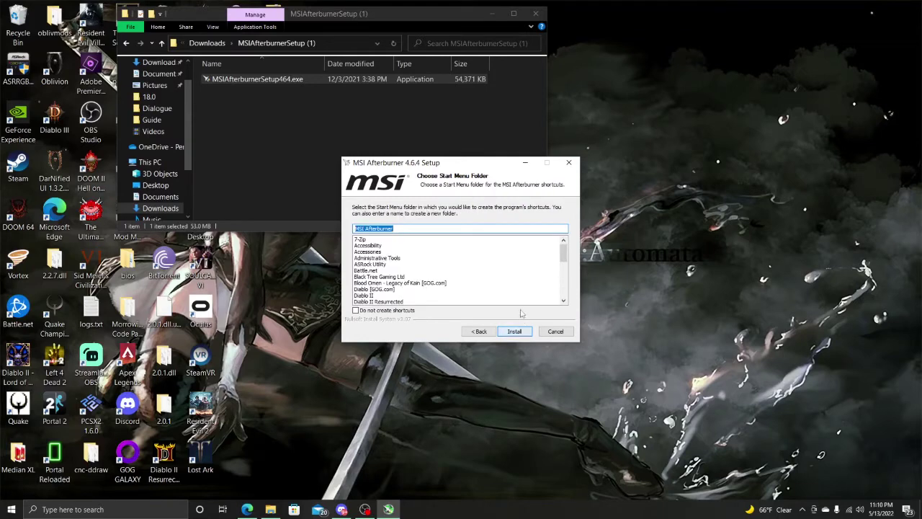
left_click(514, 331)
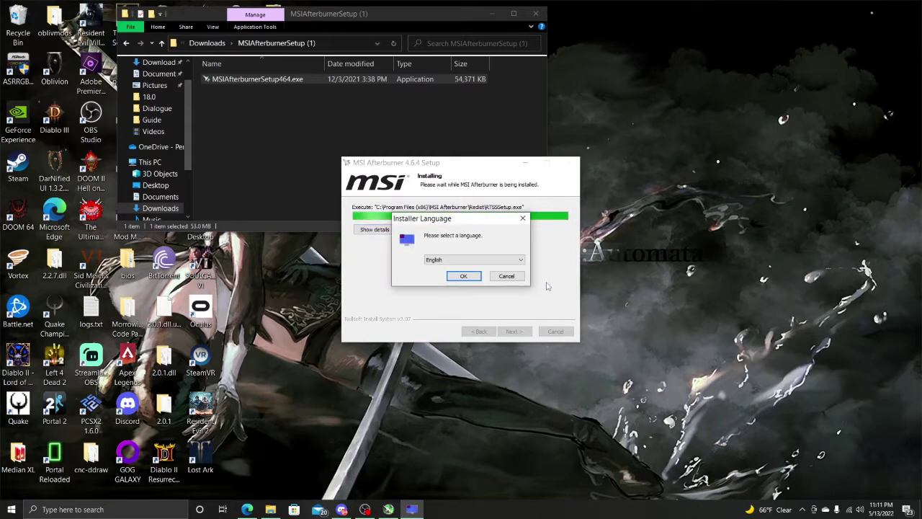
Try to reinstall RivaTuner Statistics Server 7.3.3 in English, accepting its license and the default destination folder.
left_click(462, 277)
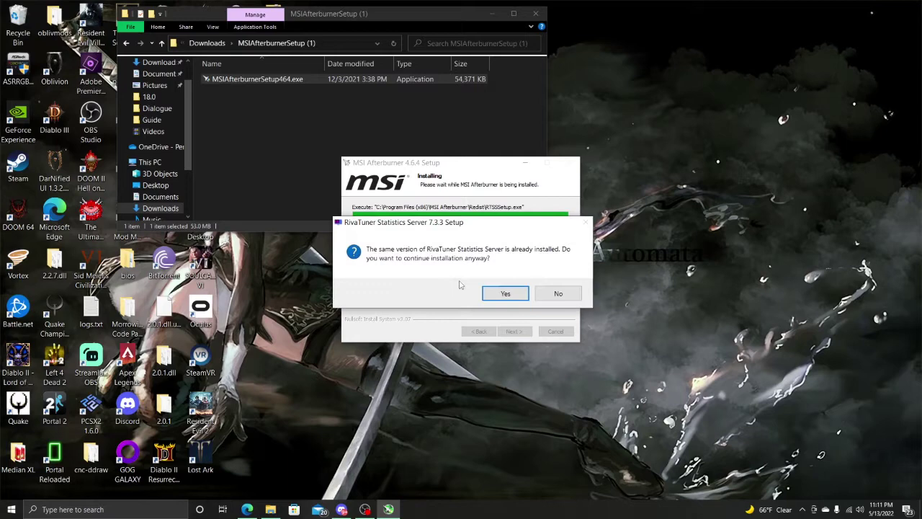
left_click(514, 297)
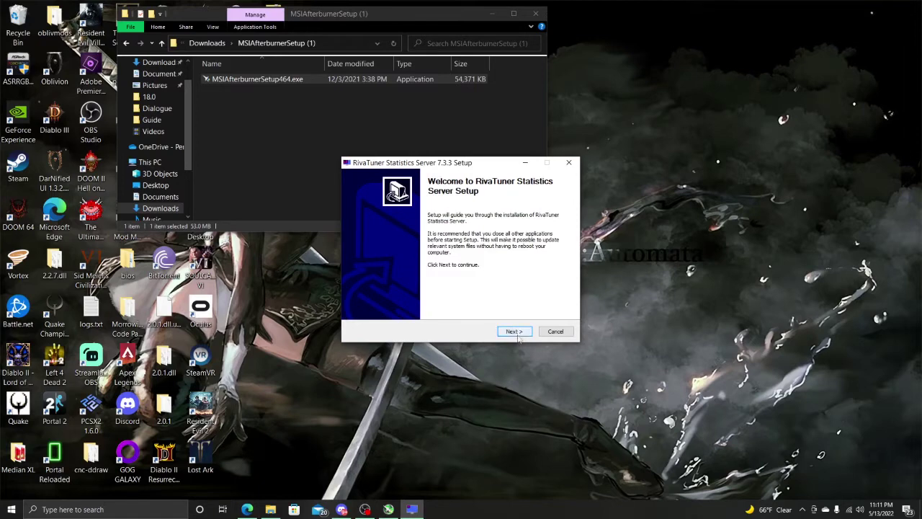
left_click(513, 332)
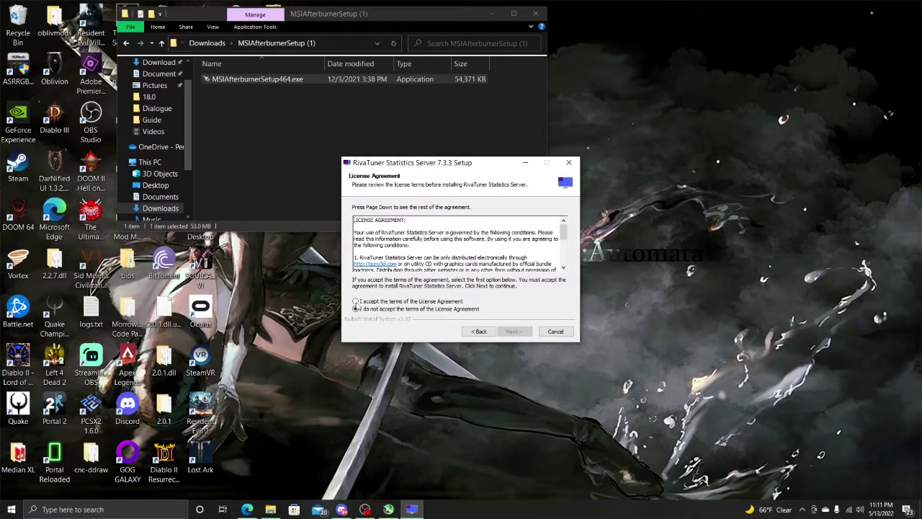
left_click(355, 301)
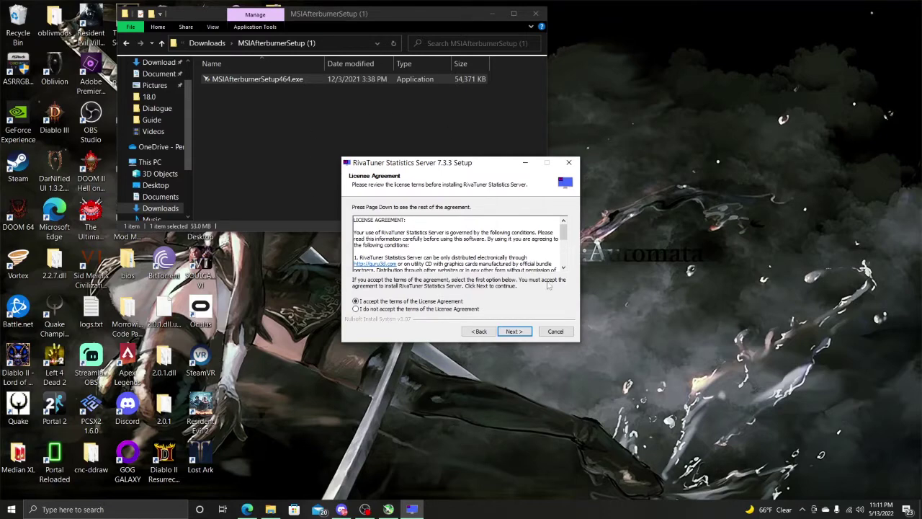
left_click(522, 333)
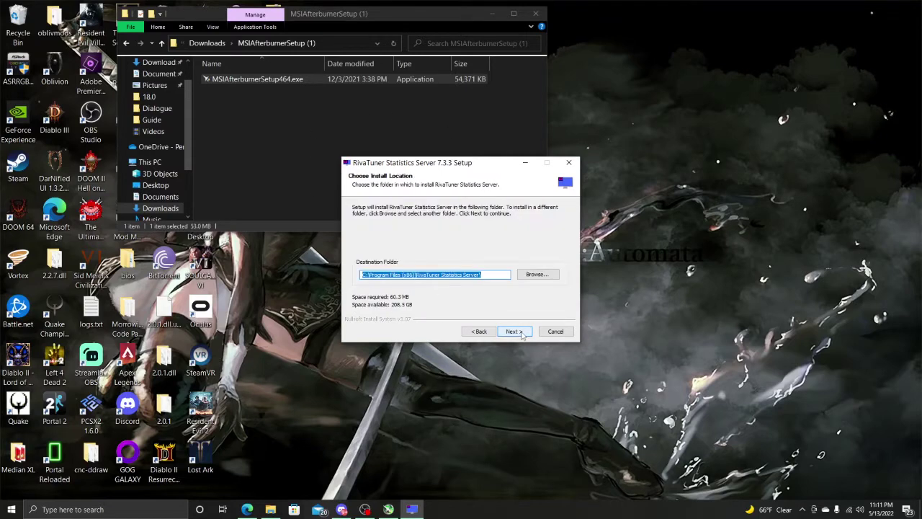
left_click(522, 333)
left_click(515, 331)
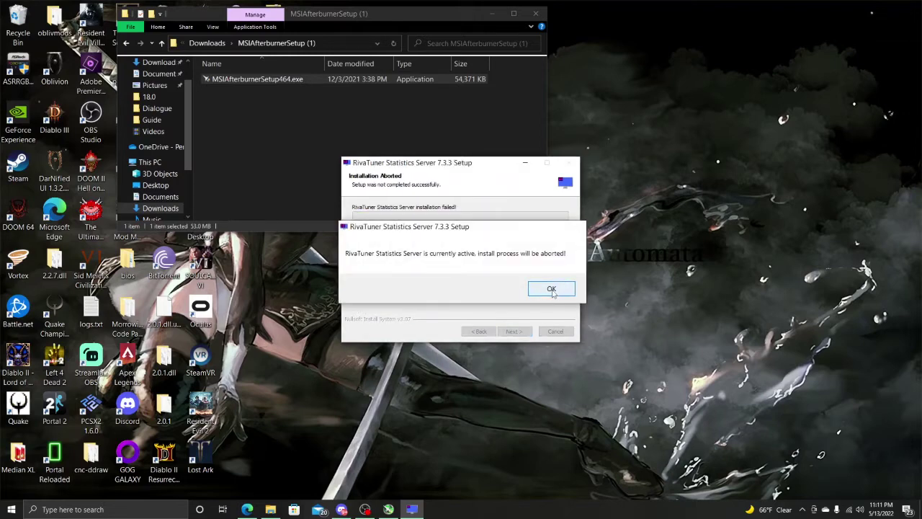
left_click(552, 289)
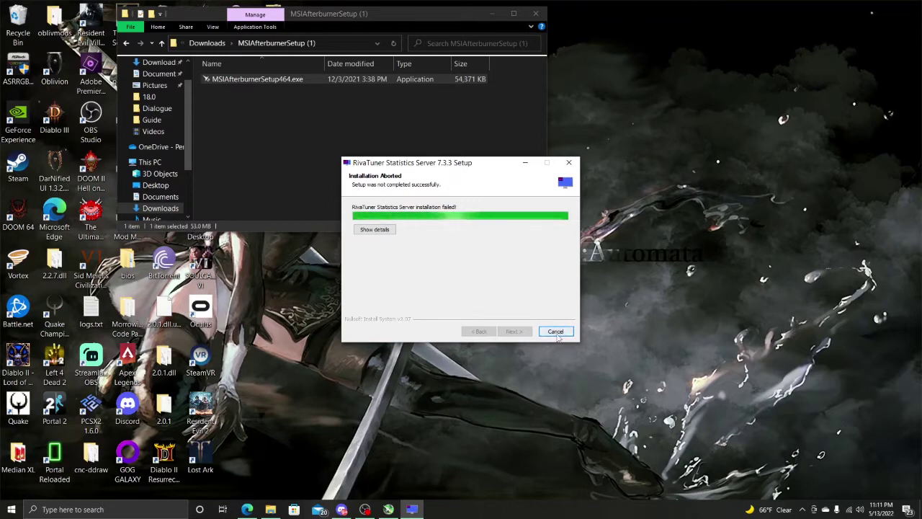
left_click(543, 335)
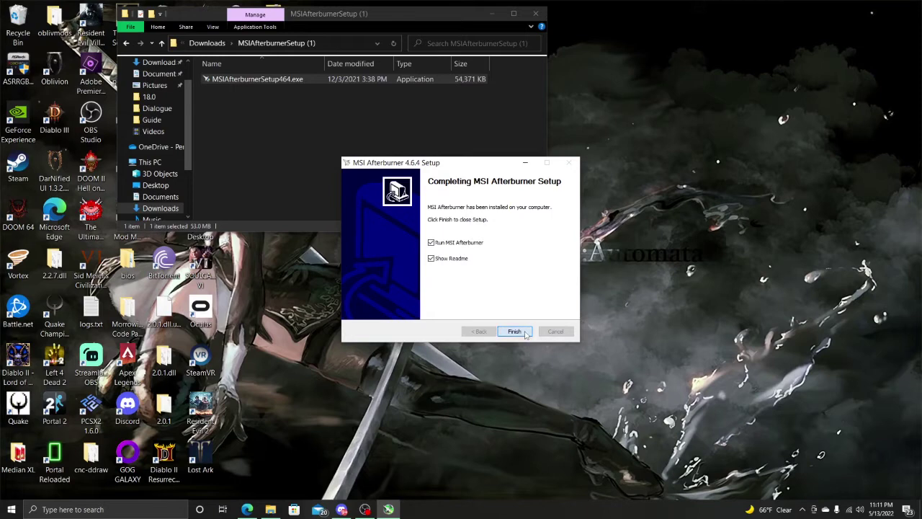
Finish the setup with Run MSI Afterburner enabled, close the extracted folder's window and reposition the Afterburner window.
left_click(523, 332)
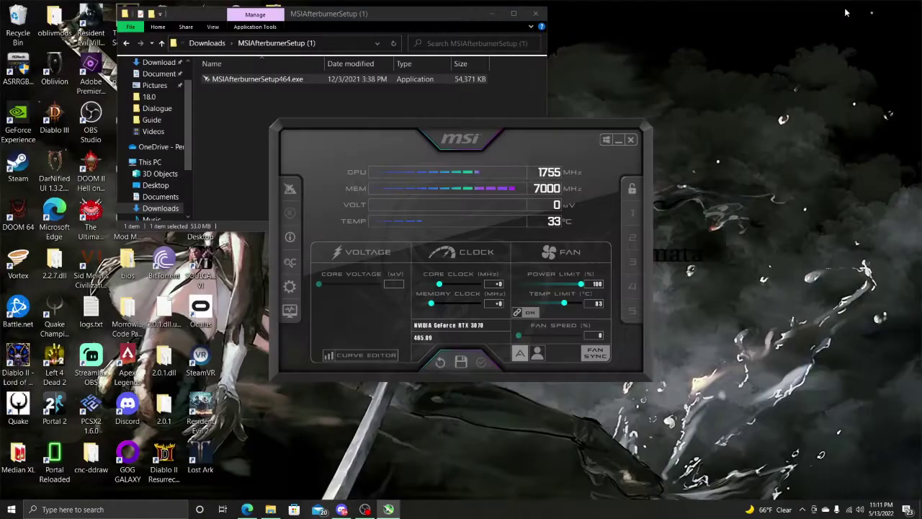
left_click(535, 14)
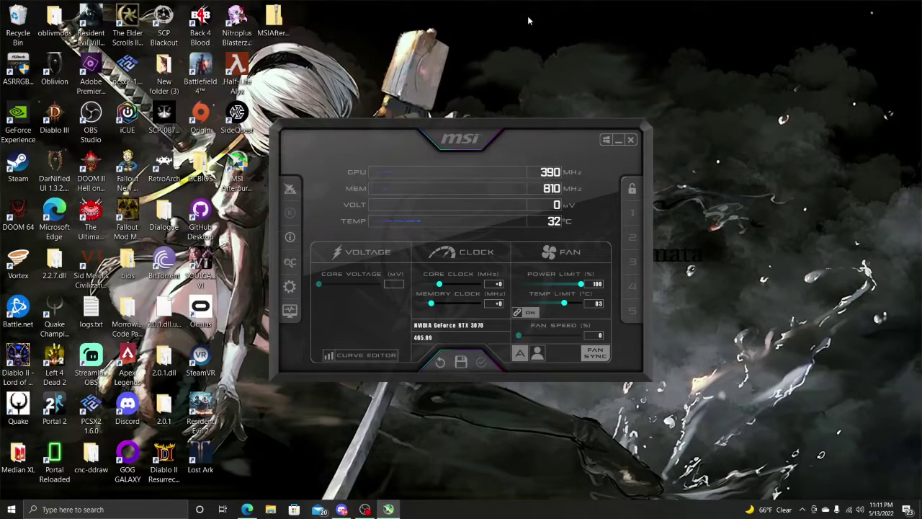
left_click_drag(518, 129, 368, 40)
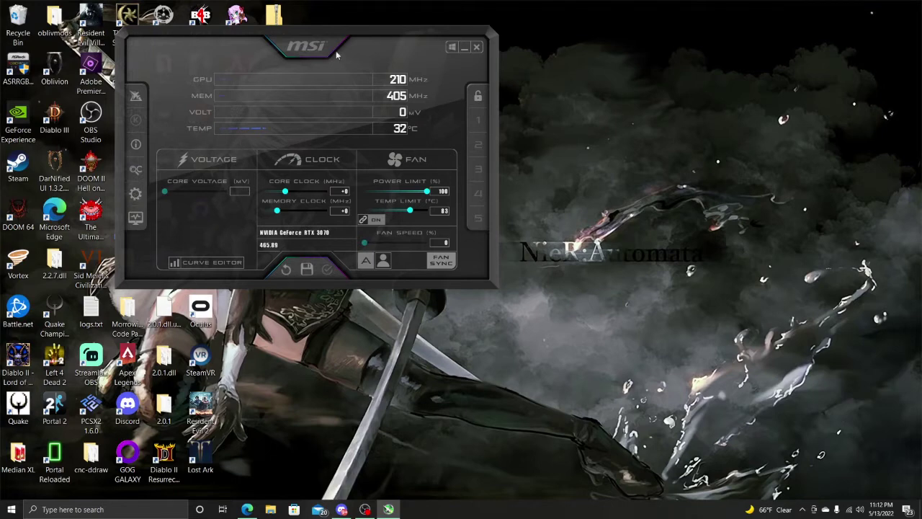
Review the RivaTuner Statistics Server framerate limit and display settings, reached through Afterburner's On-Screen Display properties.
left_click(135, 193)
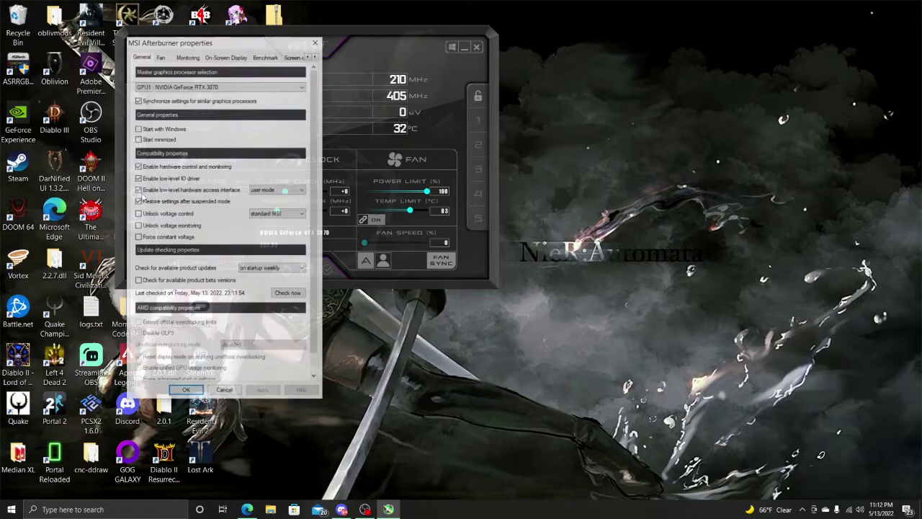
left_click(223, 57)
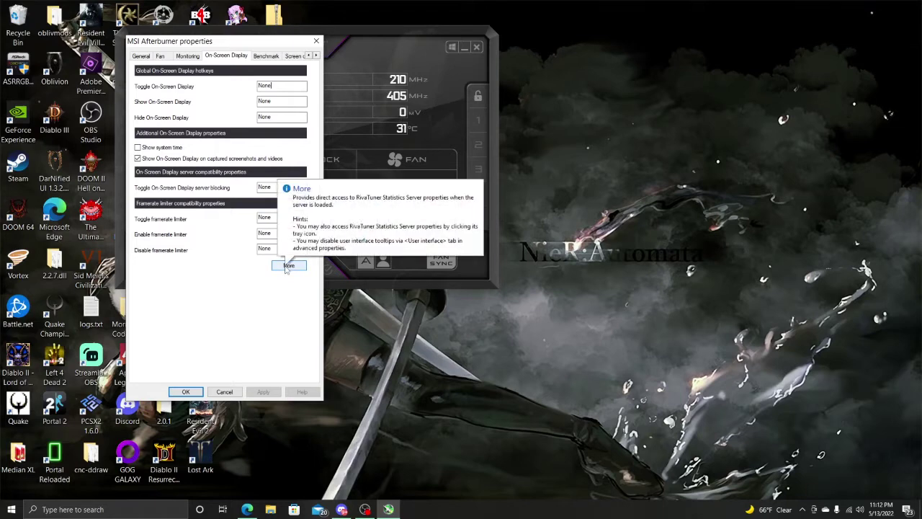
left_click(288, 267)
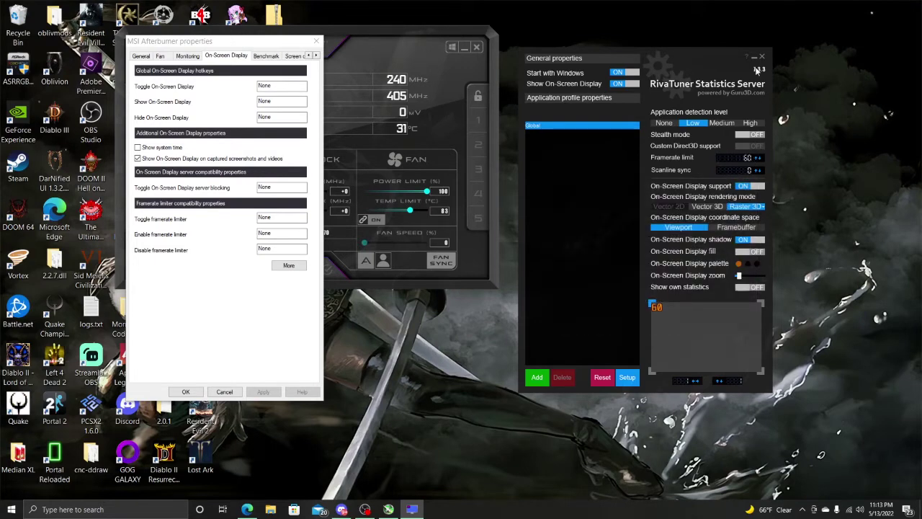
left_click(752, 59)
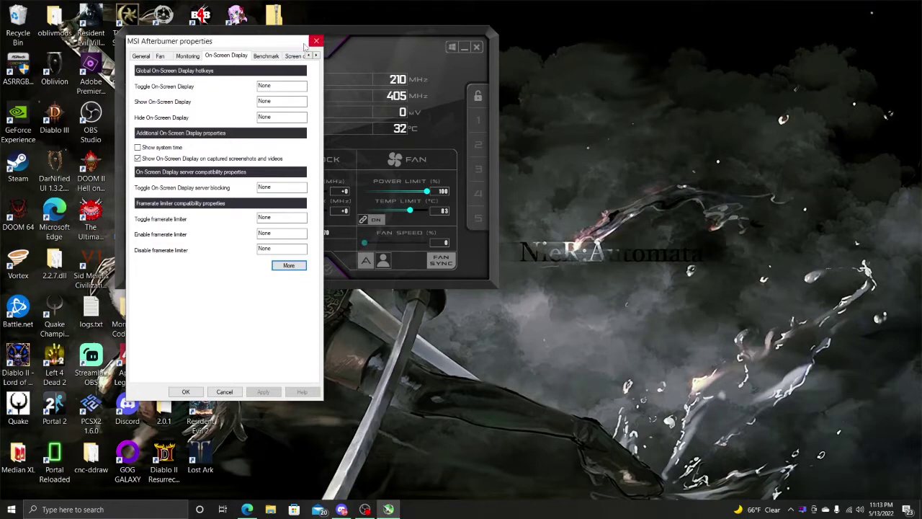
left_click(186, 392)
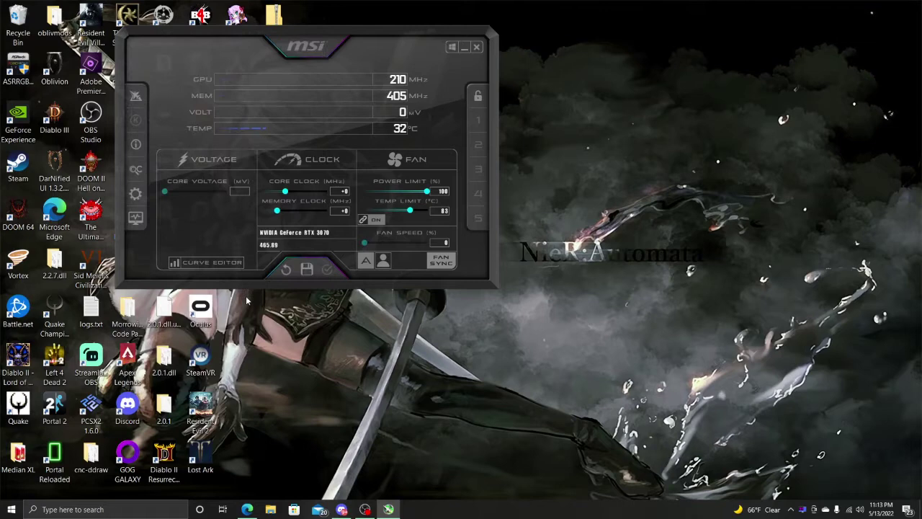
Minimize MSI Afterburner, switch to GOG Galaxy and launch Legacy of Kain: Soul Reaver 2 from the recently played games.
left_click(465, 46)
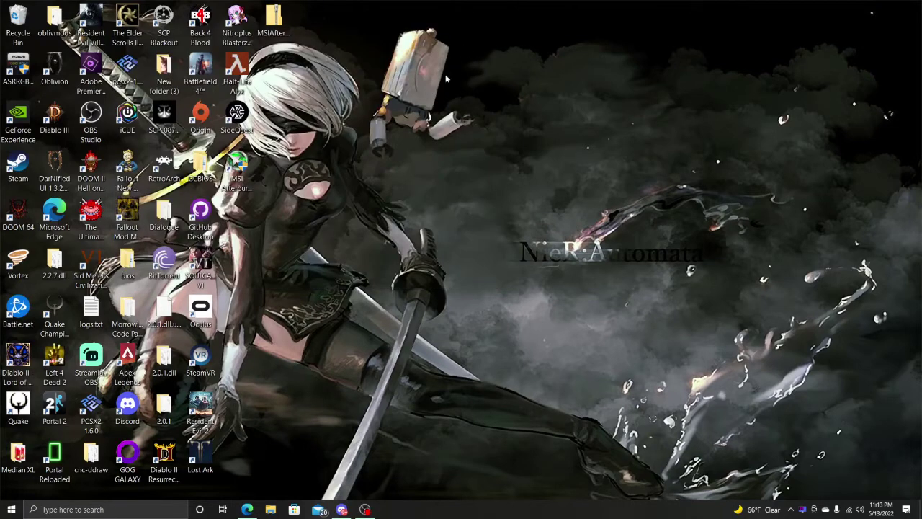
left_click(135, 464)
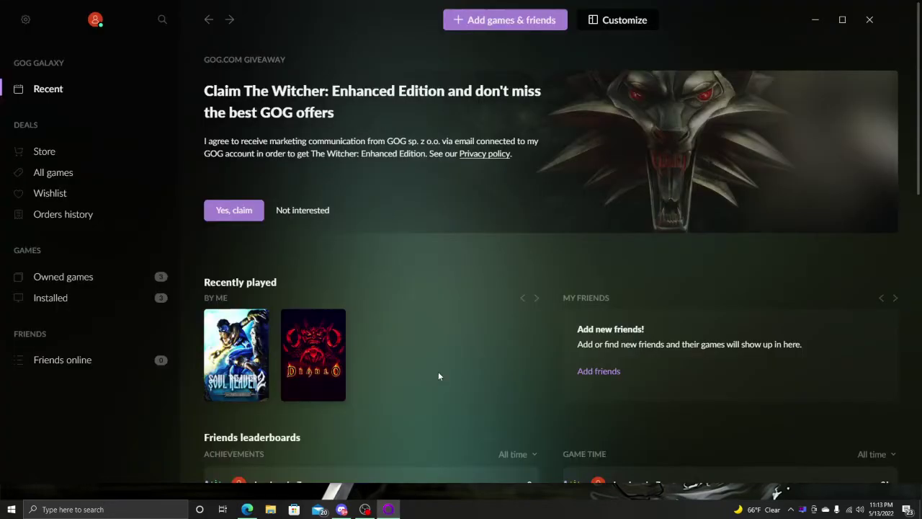
left_click(238, 360)
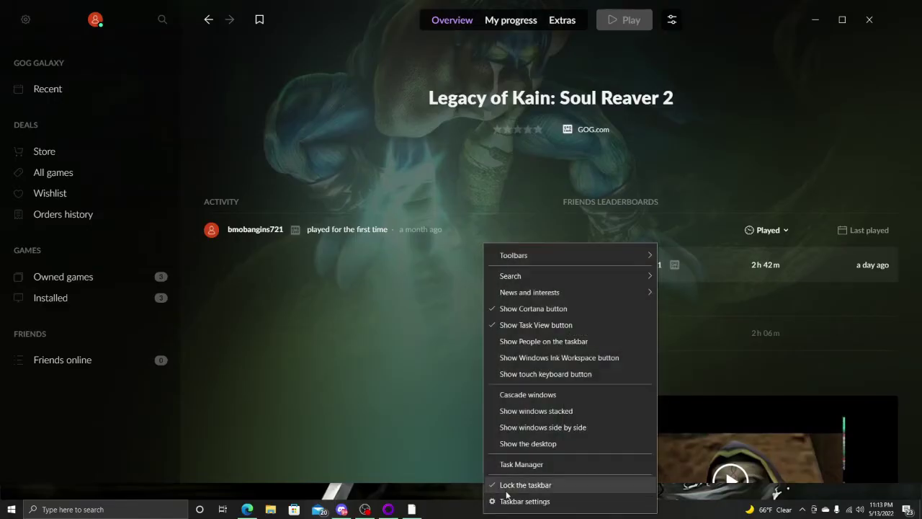
Open Task Manager while Soul Reaver 2 keeps running in the background.
left_click(517, 464)
right_click(489, 507)
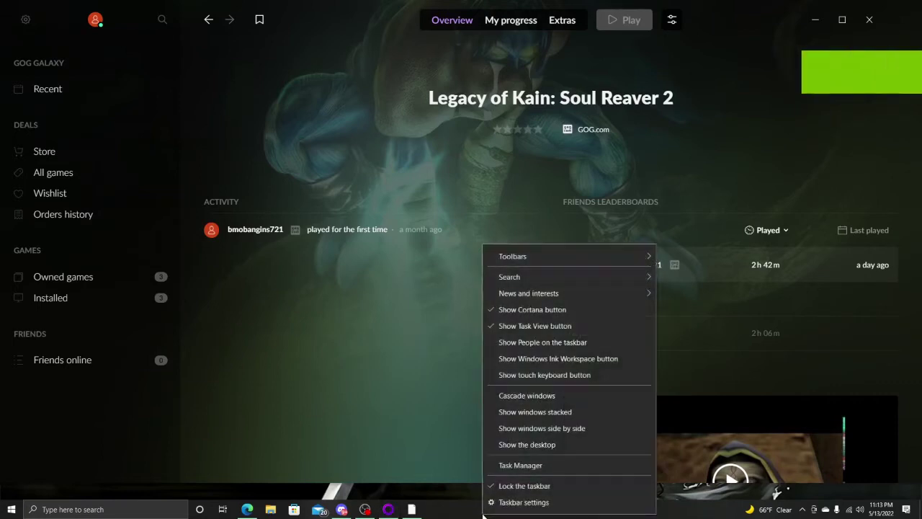
left_click(425, 513)
mouse_move(412, 511)
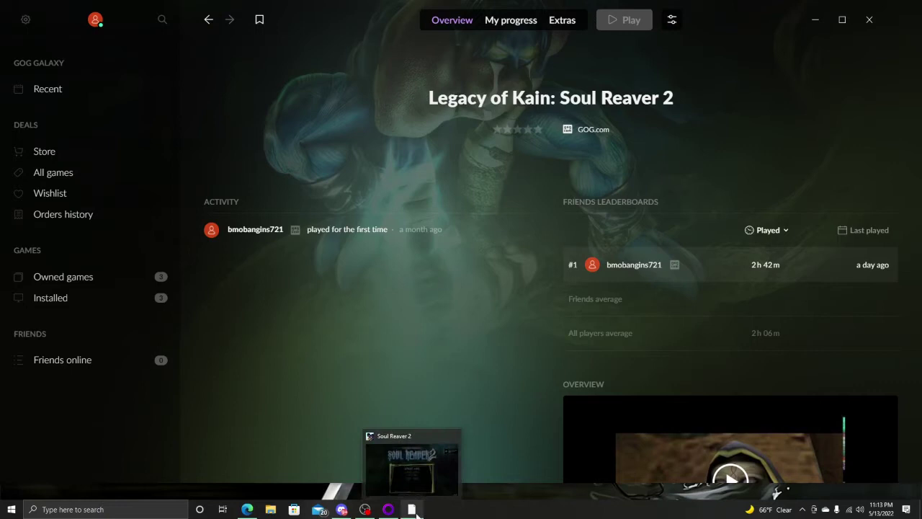
right_click(505, 509)
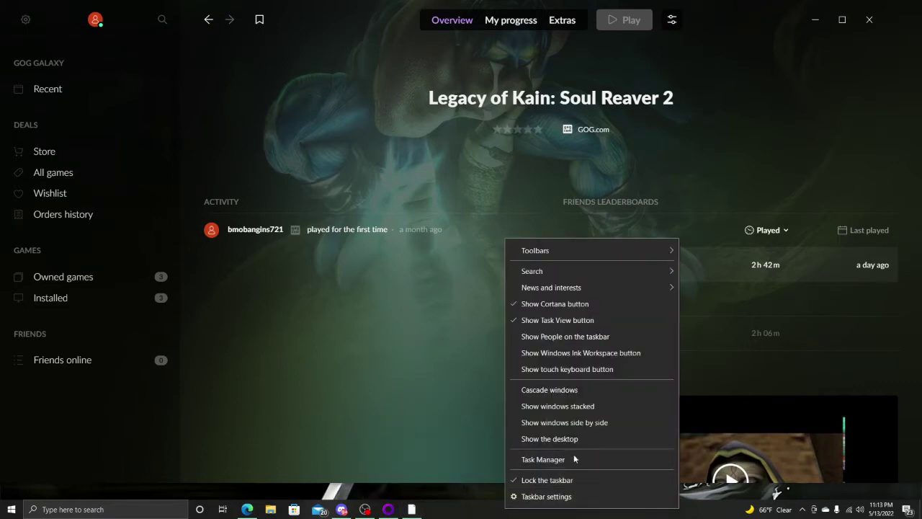
left_click(560, 460)
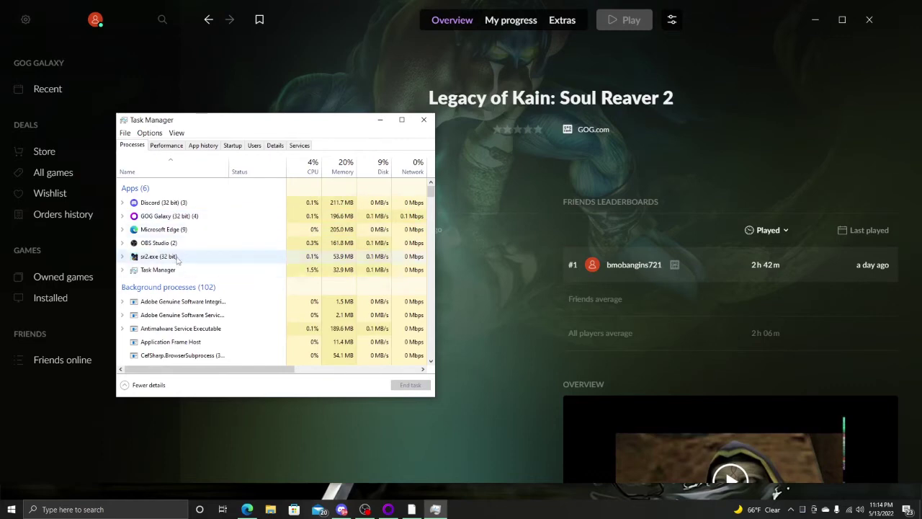
Find the sr2.exe process in Task Manager's detailed process list and open its processor affinity settings.
left_click(275, 146)
scroll(279, 238, "down", 5)
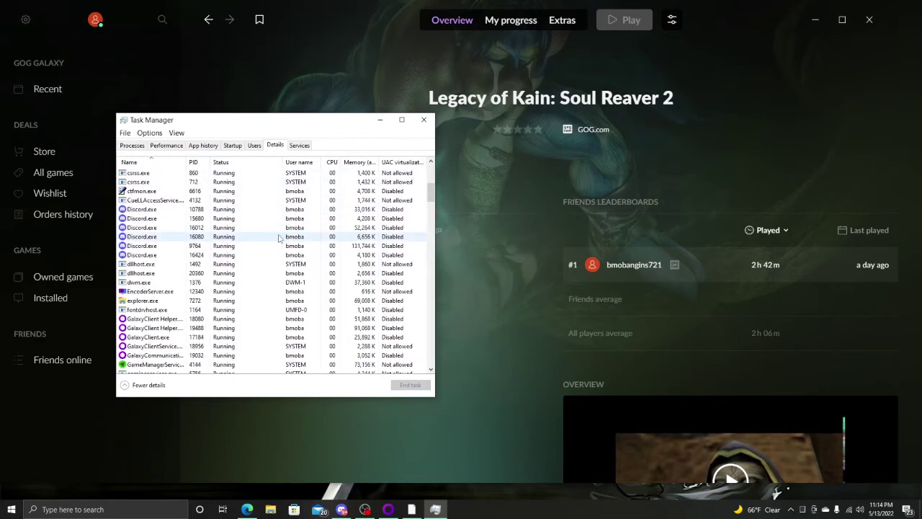
scroll(279, 238, "down", 15)
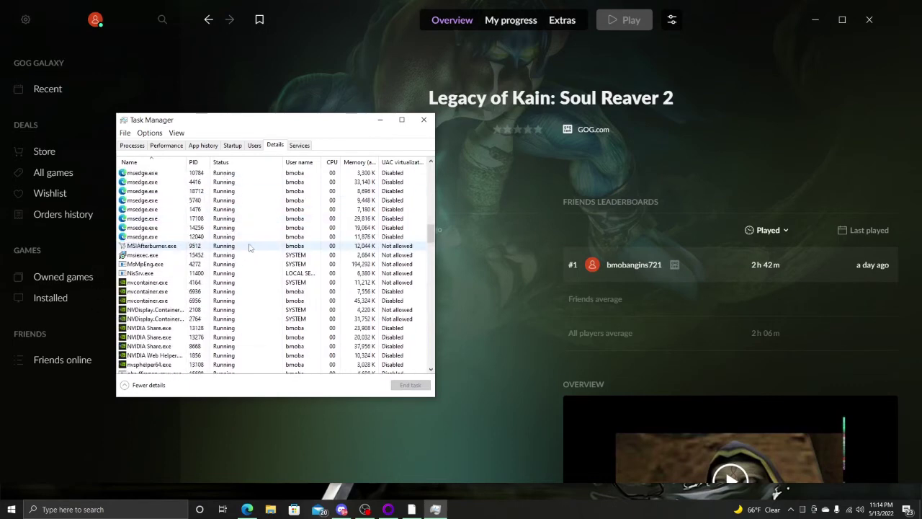
scroll(249, 248, "down", 15)
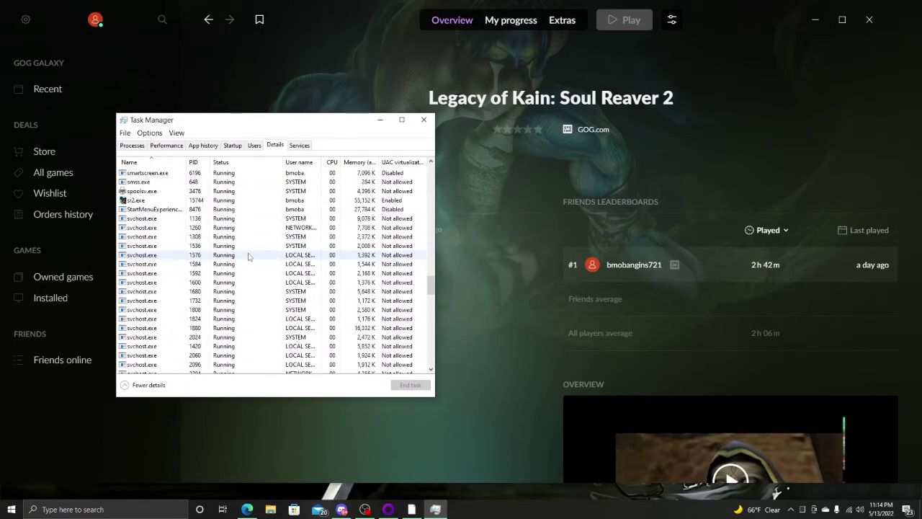
right_click(149, 200)
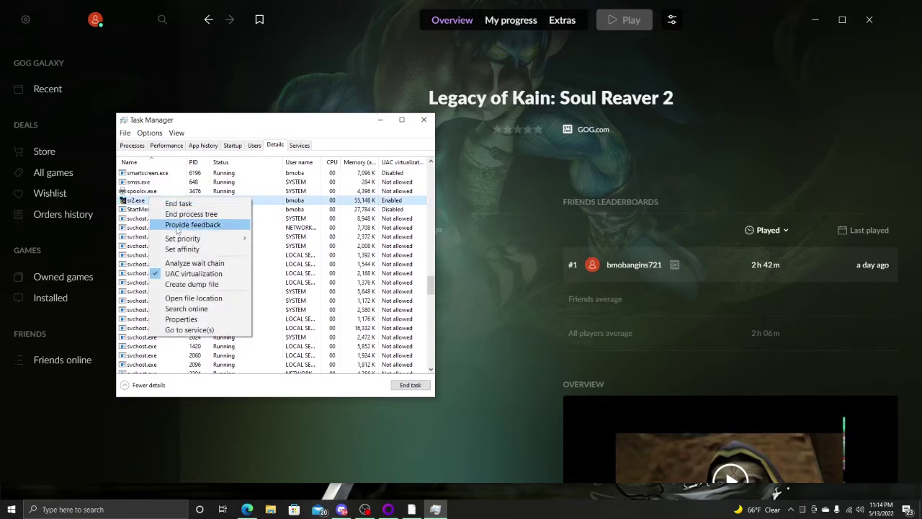
left_click(182, 249)
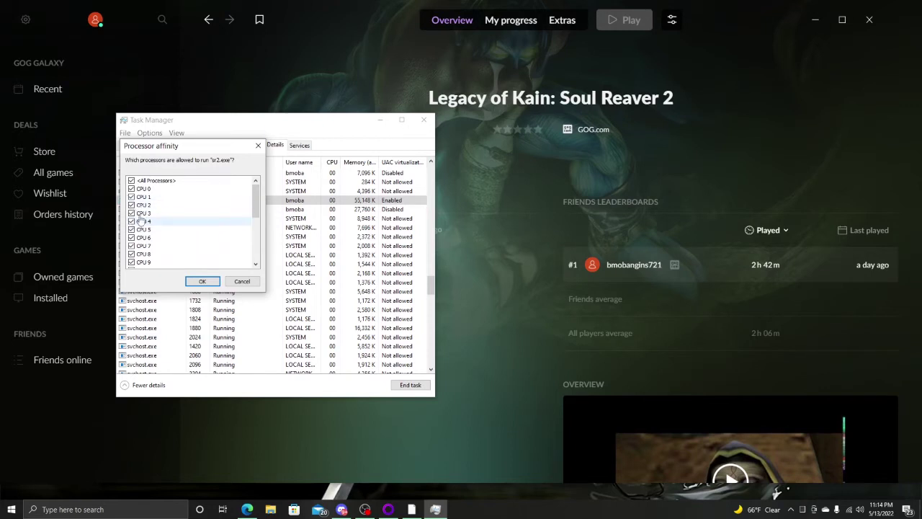
Restrict the processor affinity of sr2.exe to CPU 0 and CPU 1 only and accept the change.
scroll(141, 221, "down", 5)
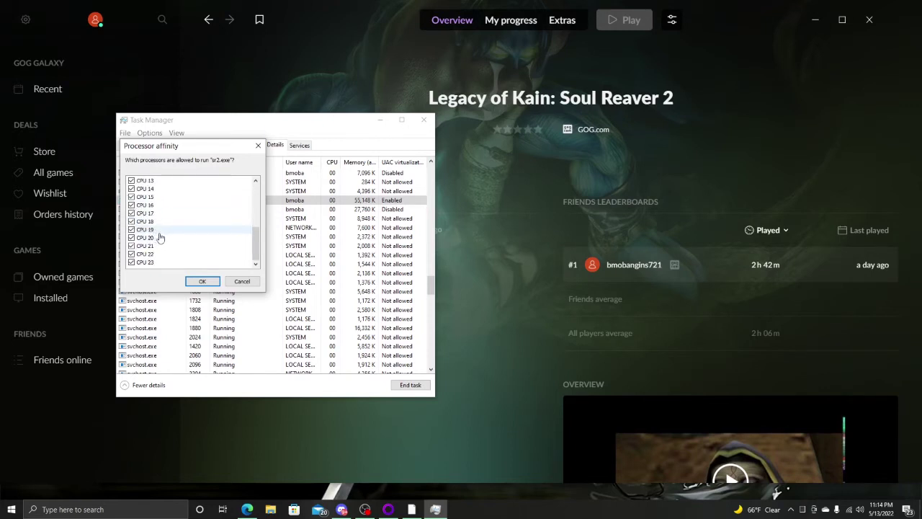
scroll(164, 236, "up", 4)
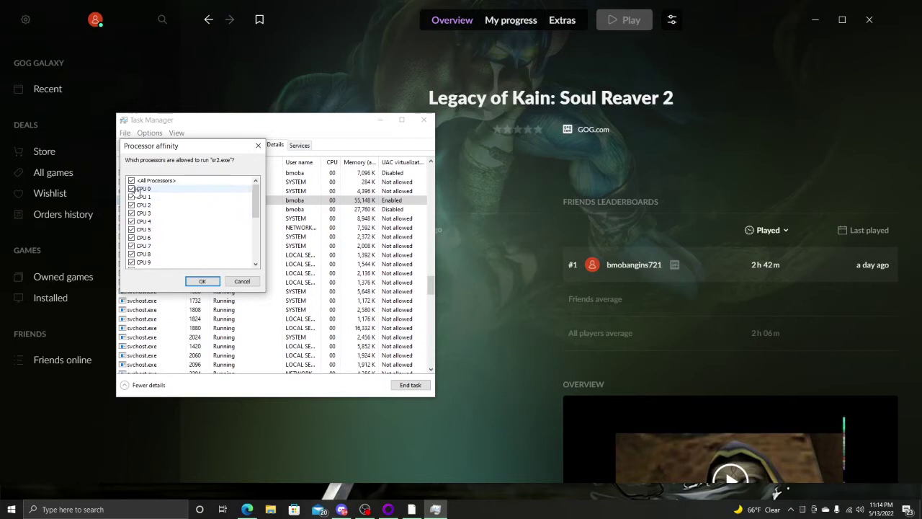
left_click(132, 180)
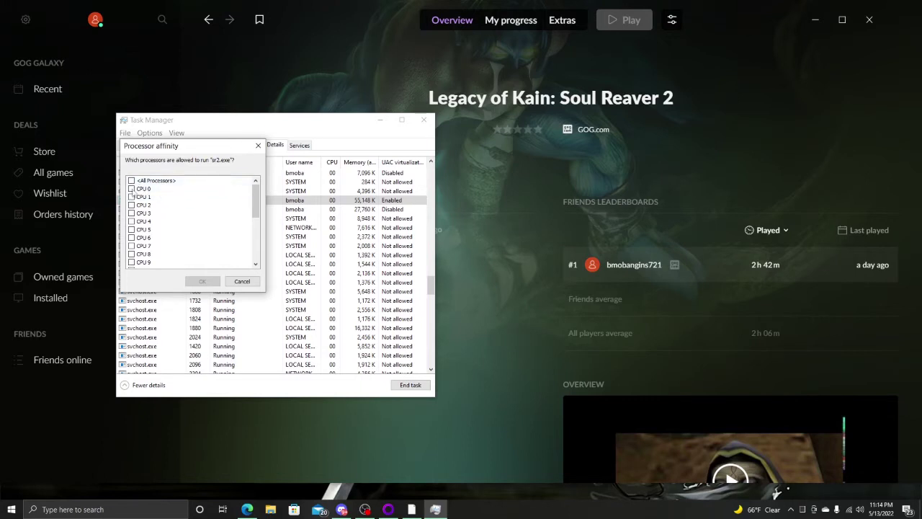
left_click(132, 188)
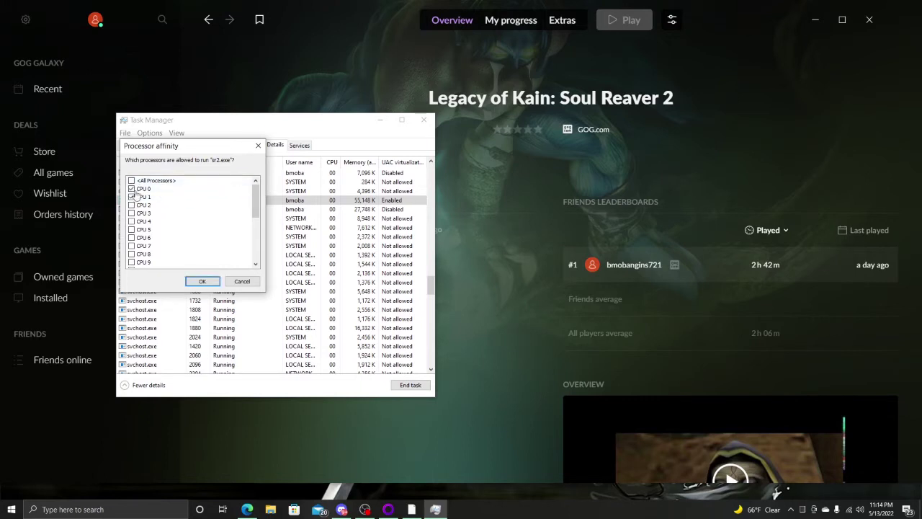
left_click(132, 196)
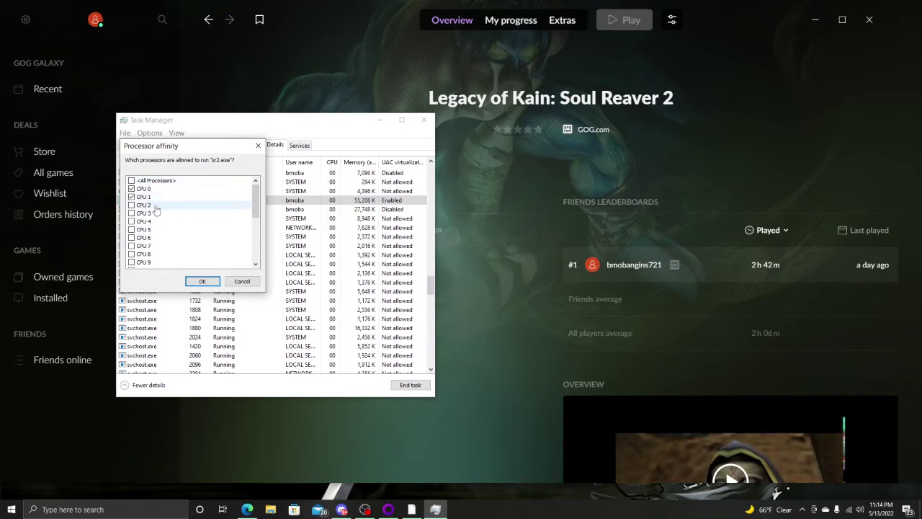
left_click(202, 281)
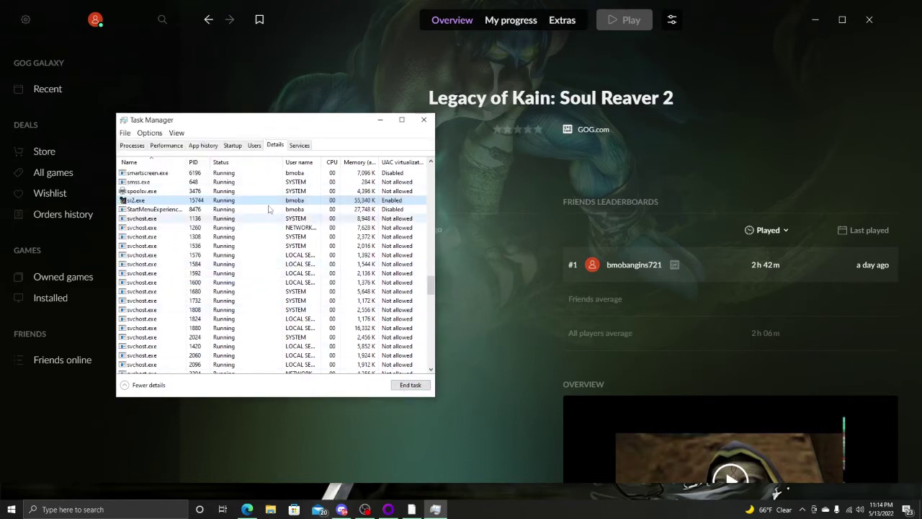
Minimize Task Manager, switch back to Soul Reaver 2, load the saved game and resume play from the pause menu.
left_click(379, 120)
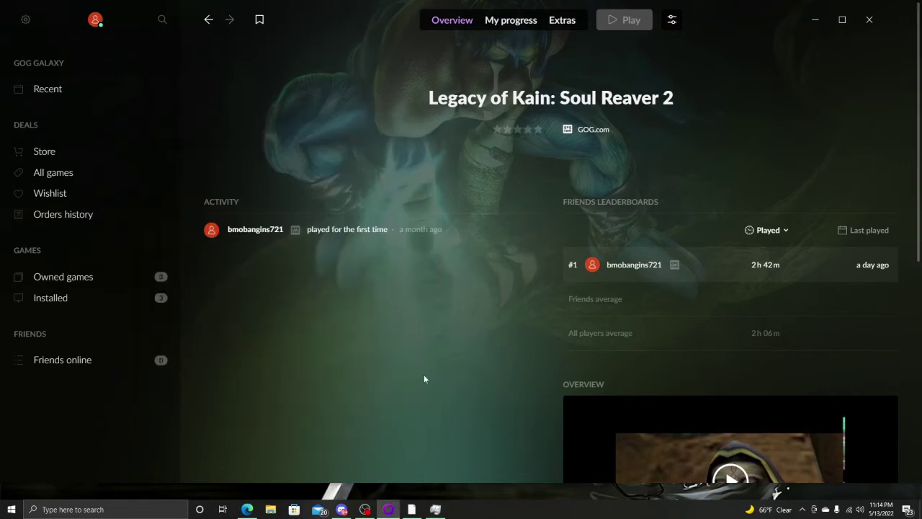
left_click(411, 509)
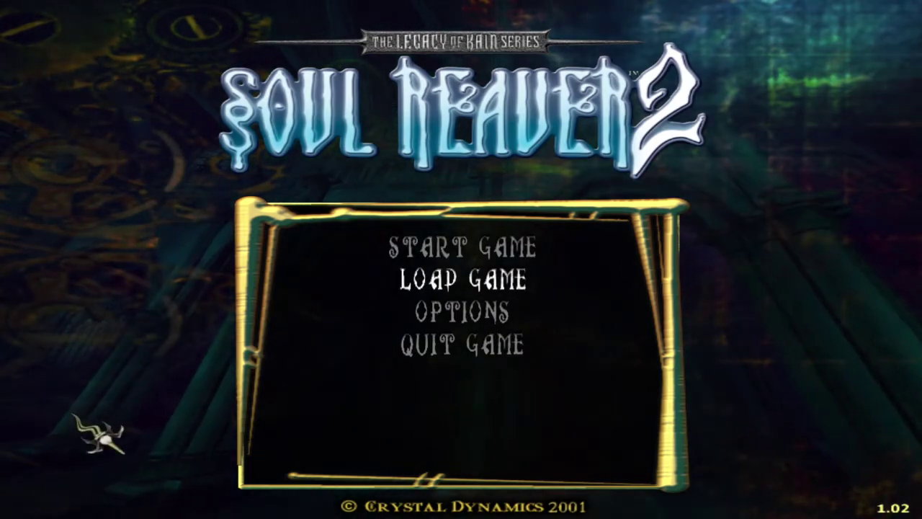
left_click(523, 259)
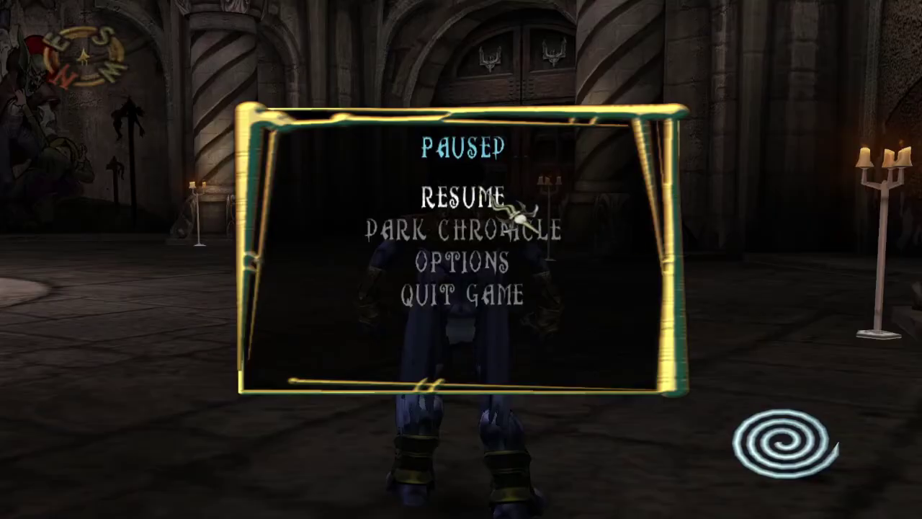
key("Return")
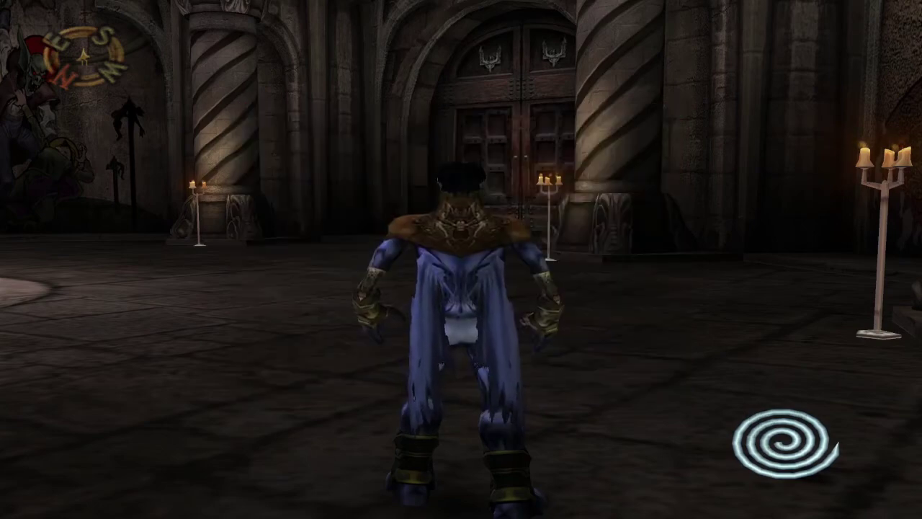
key("Up")
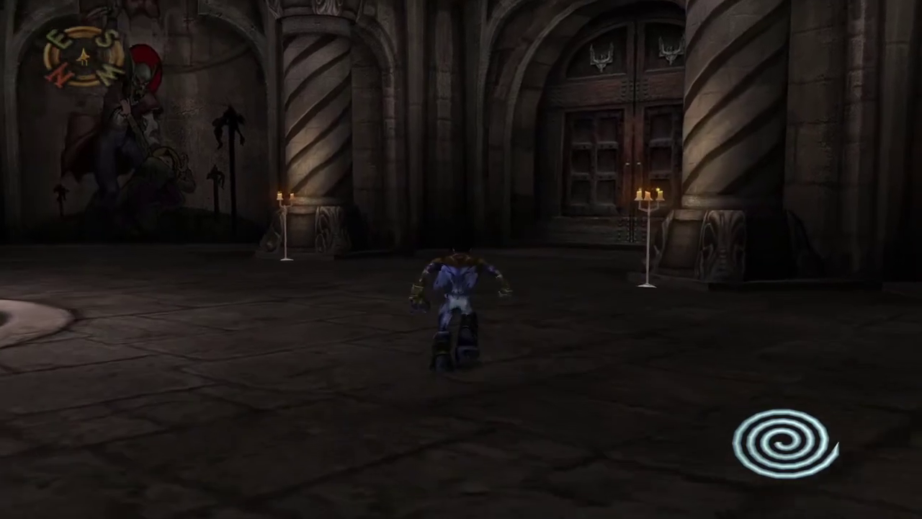
key("Left")
key("ctrl")
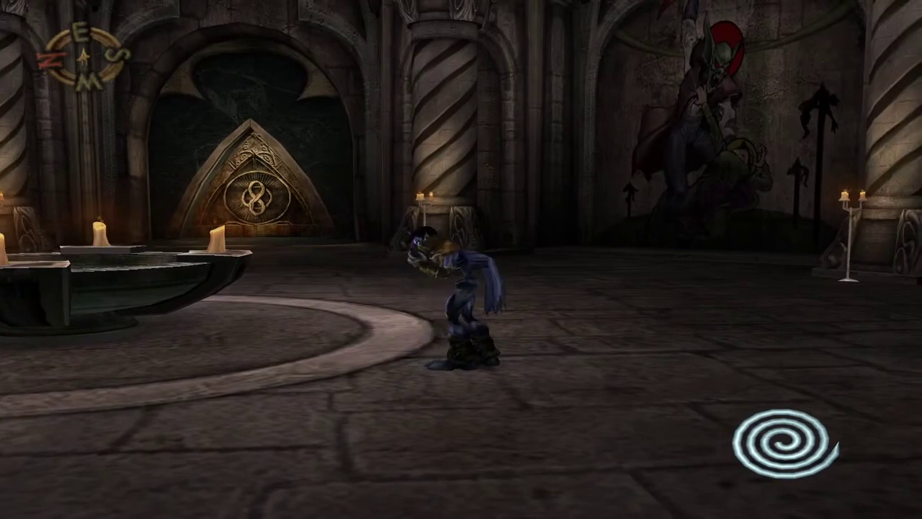
key("Up")
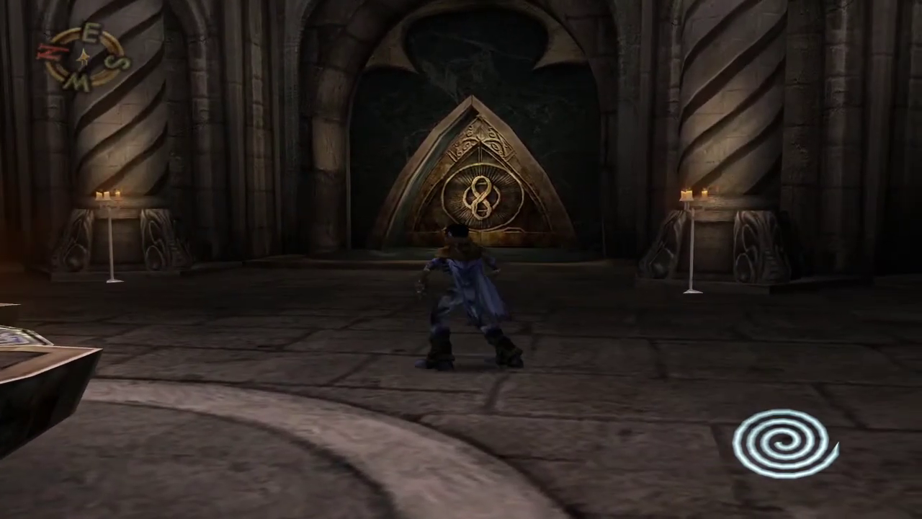
key("Left")
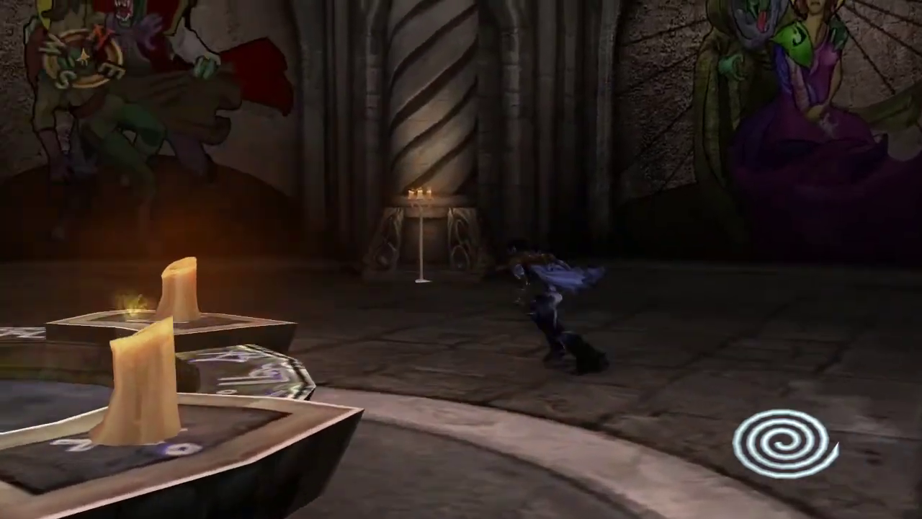
key("Up")
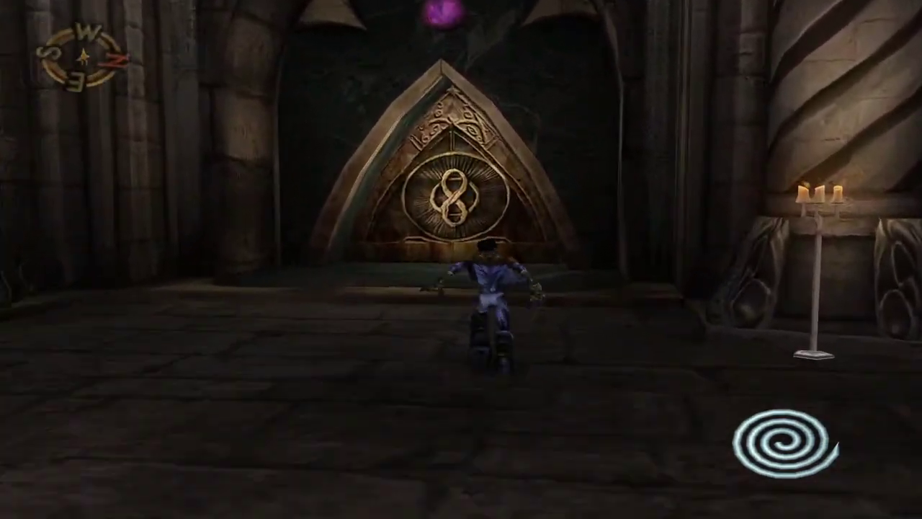
key("Up")
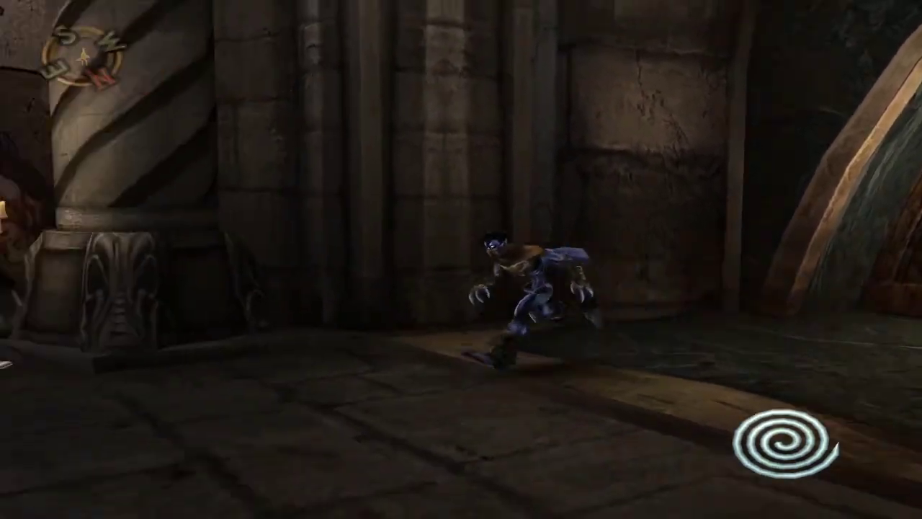
key("Left")
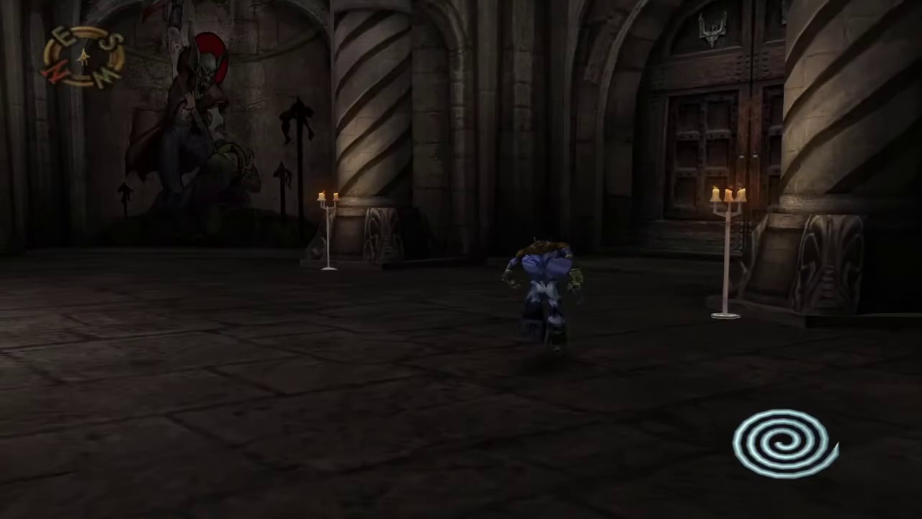
key("Up")
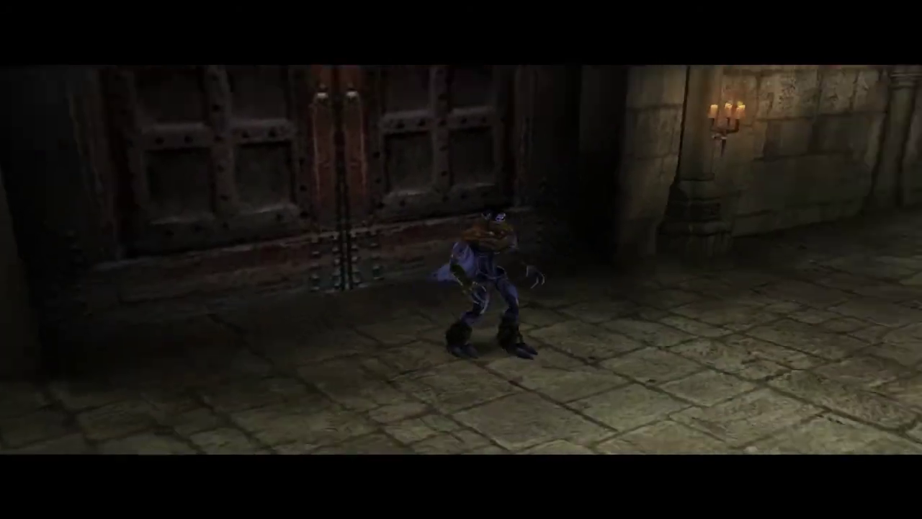
key("Up")
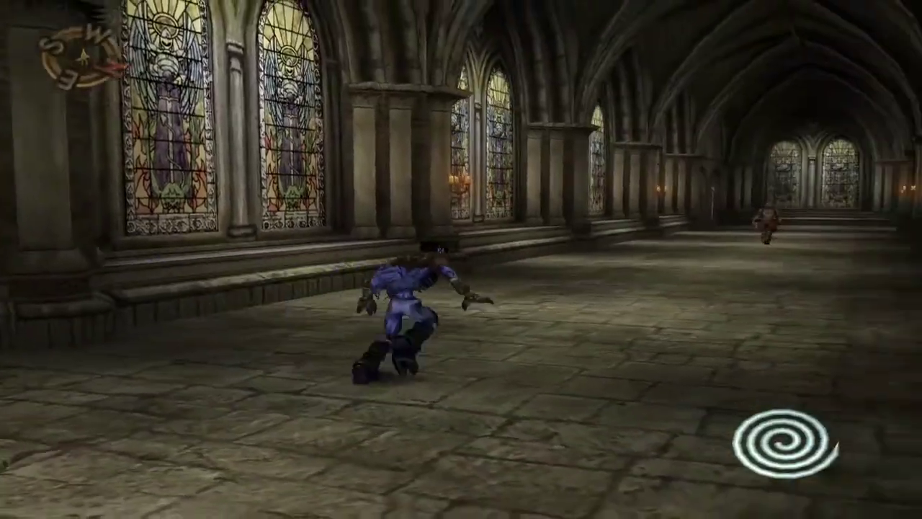
key("Left")
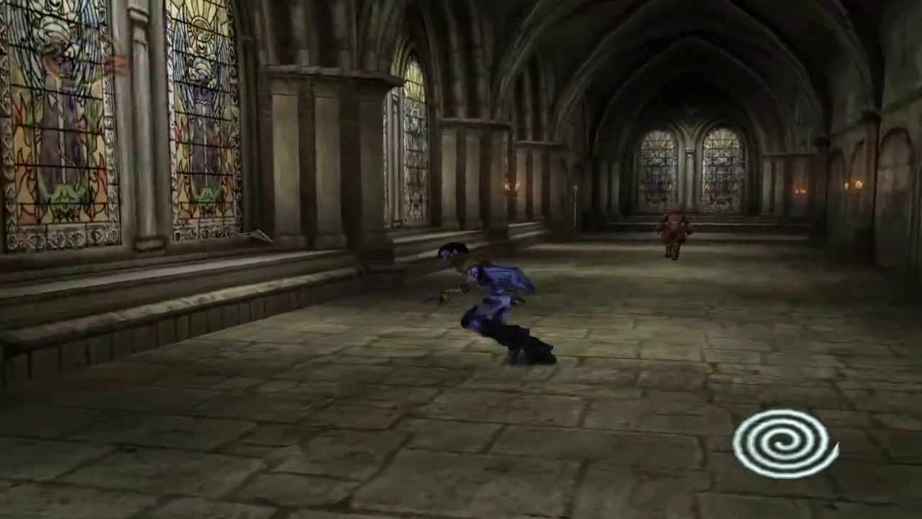
key("Up")
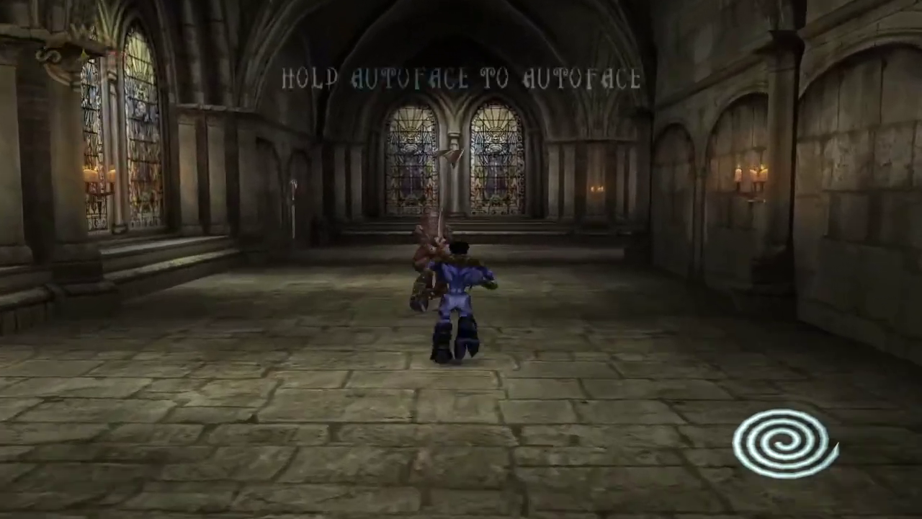
key("Up")
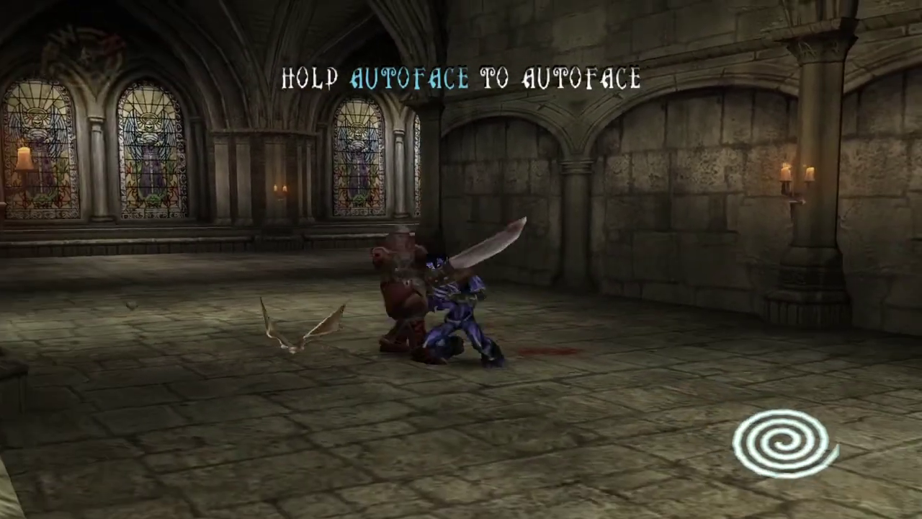
key("space")
key("Right")
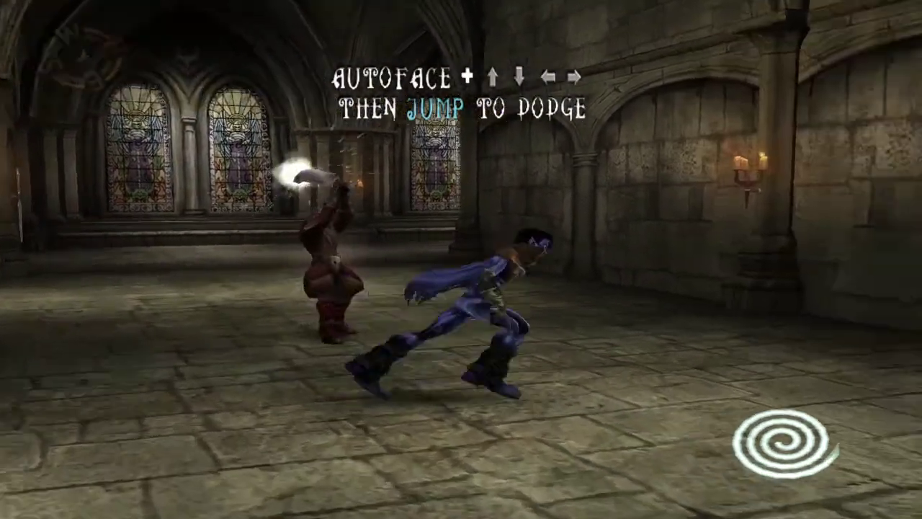
key("space")
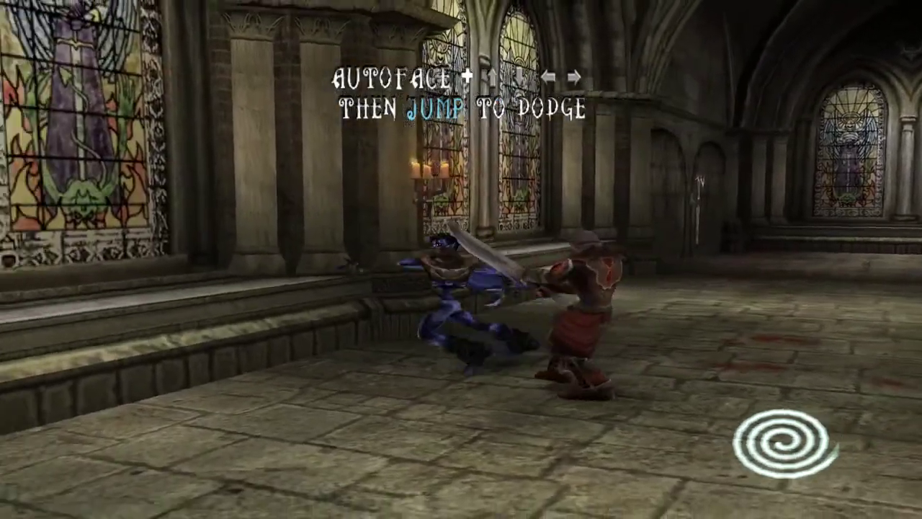
key("space")
key("Right")
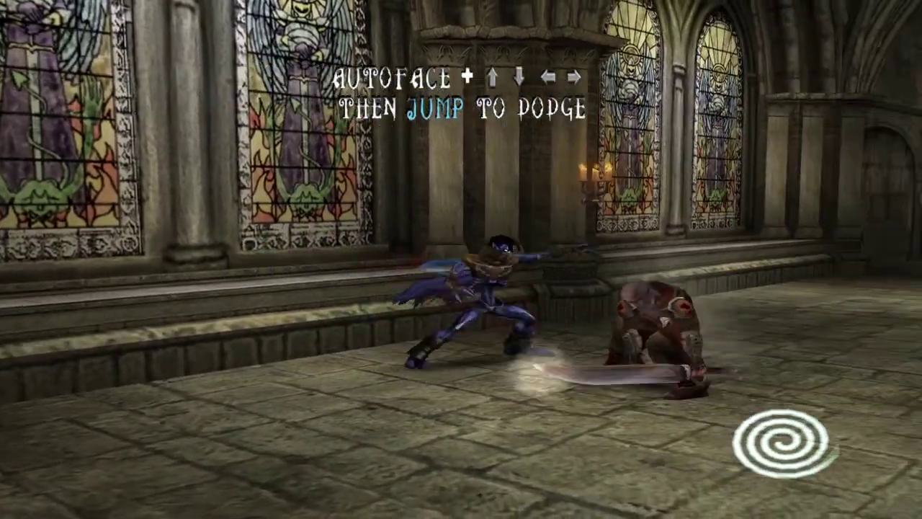
key("Right")
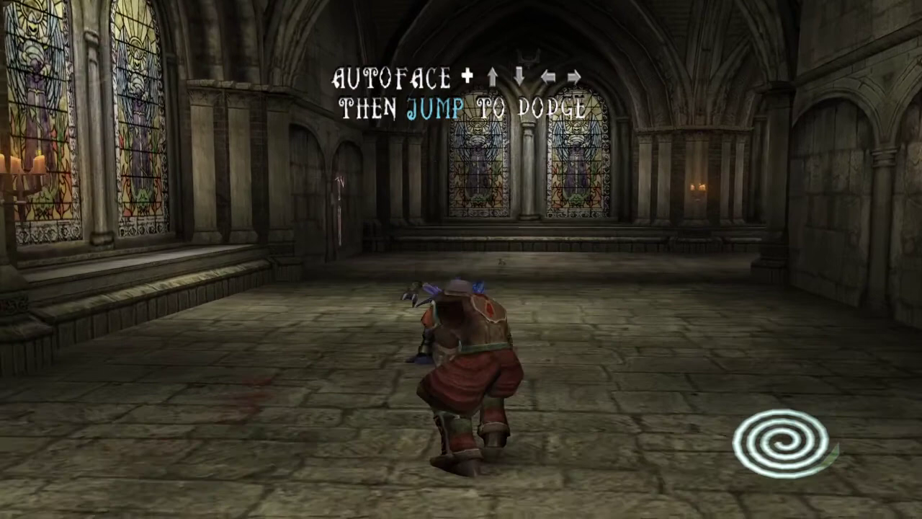